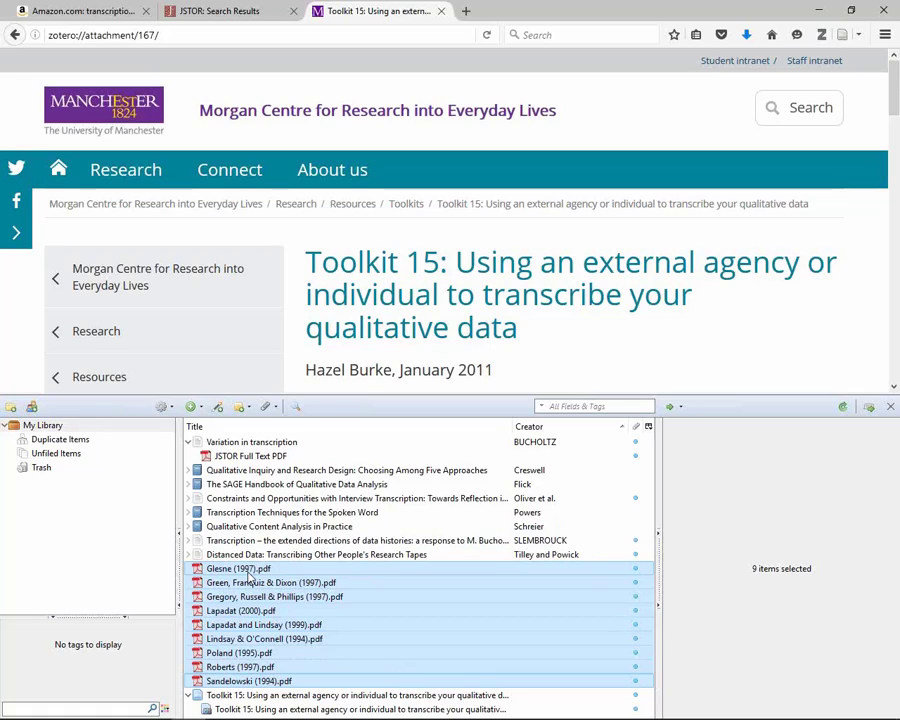
Retrieve metadata for the nine selected PDFs and inspect the item "How do transcribers deal with audio recordings of spoken discourse?" with its attached PDF.
{"action": "right_click", "coordinate": [341, 622]}
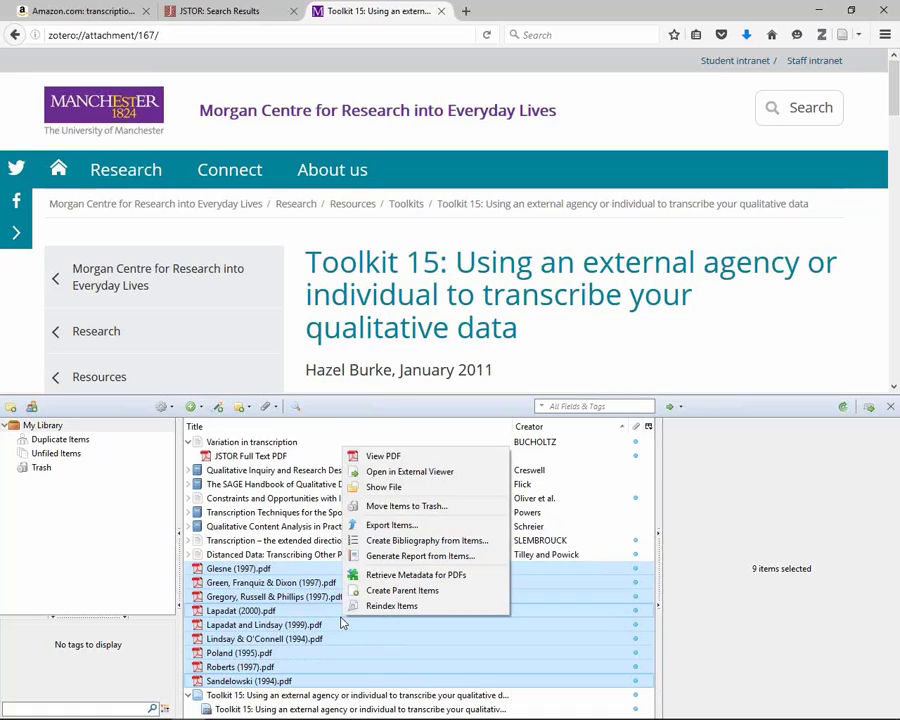
{"action": "left_click", "coordinate": [452, 580]}
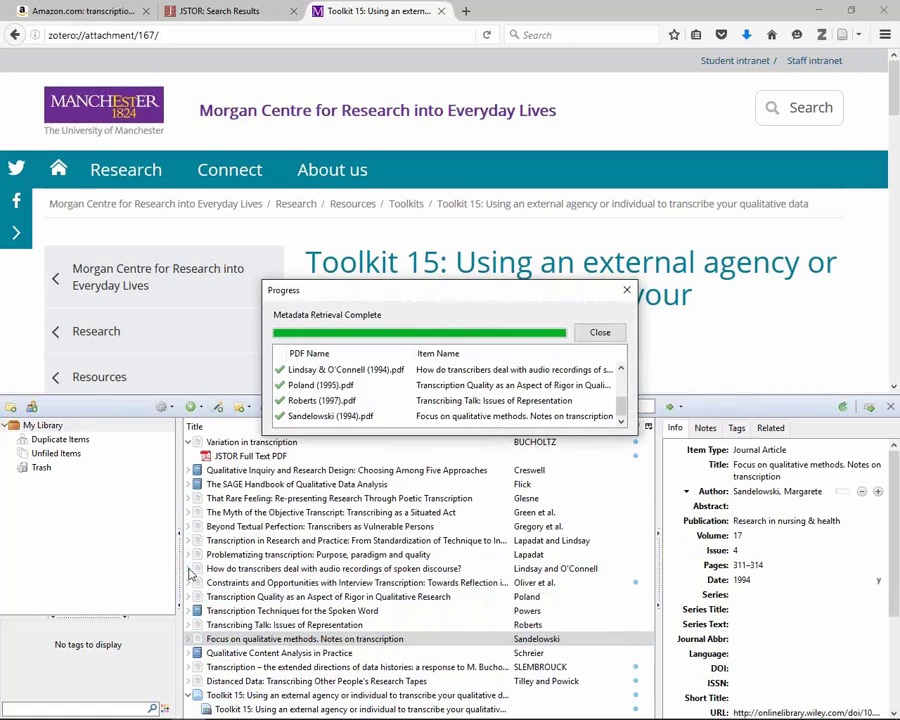
{"action": "left_click", "coordinate": [620, 333]}
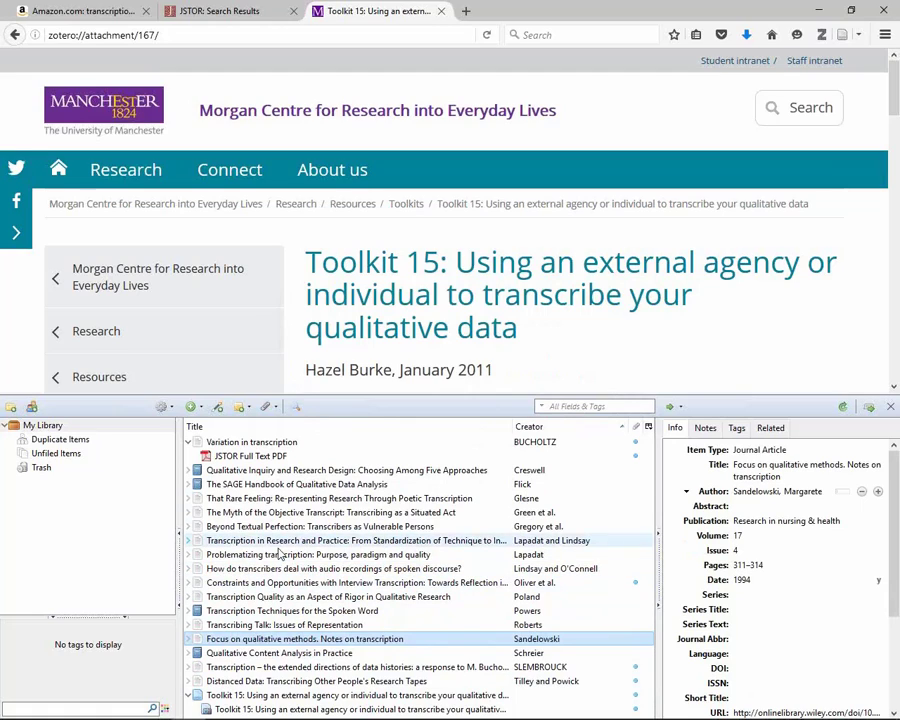
{"action": "left_click", "coordinate": [197, 568]}
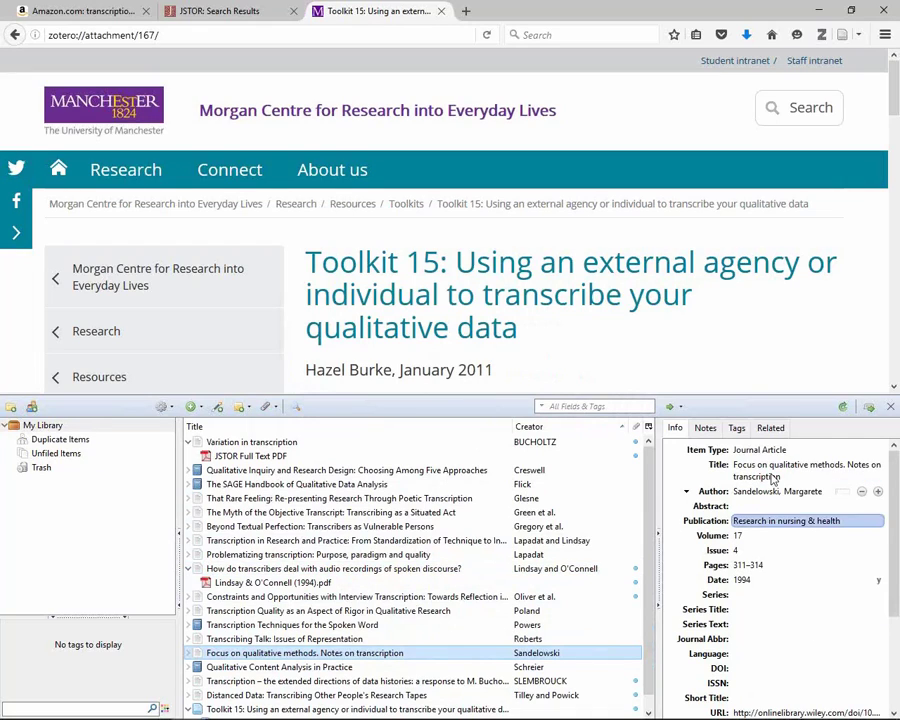
{"action": "left_click", "coordinate": [256, 569]}
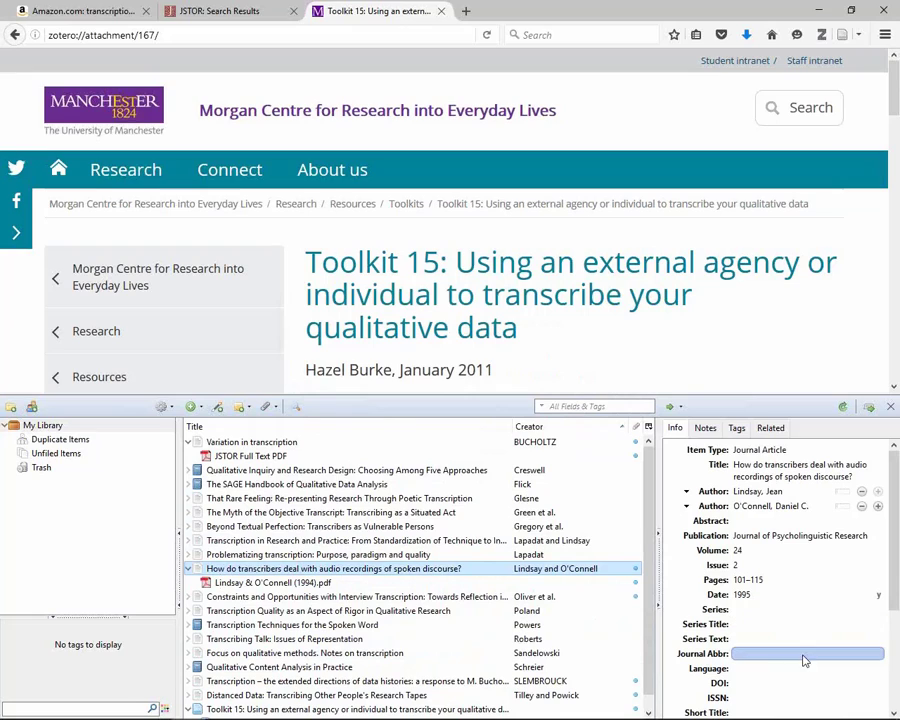
{"action": "left_click", "coordinate": [408, 595]}
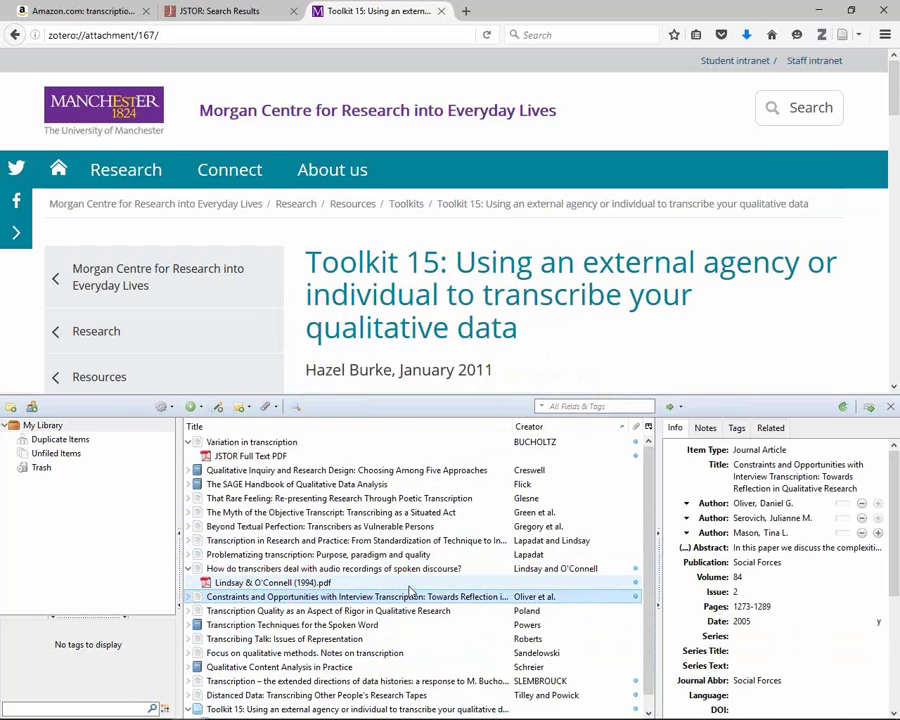
{"action": "left_click", "coordinate": [408, 586]}
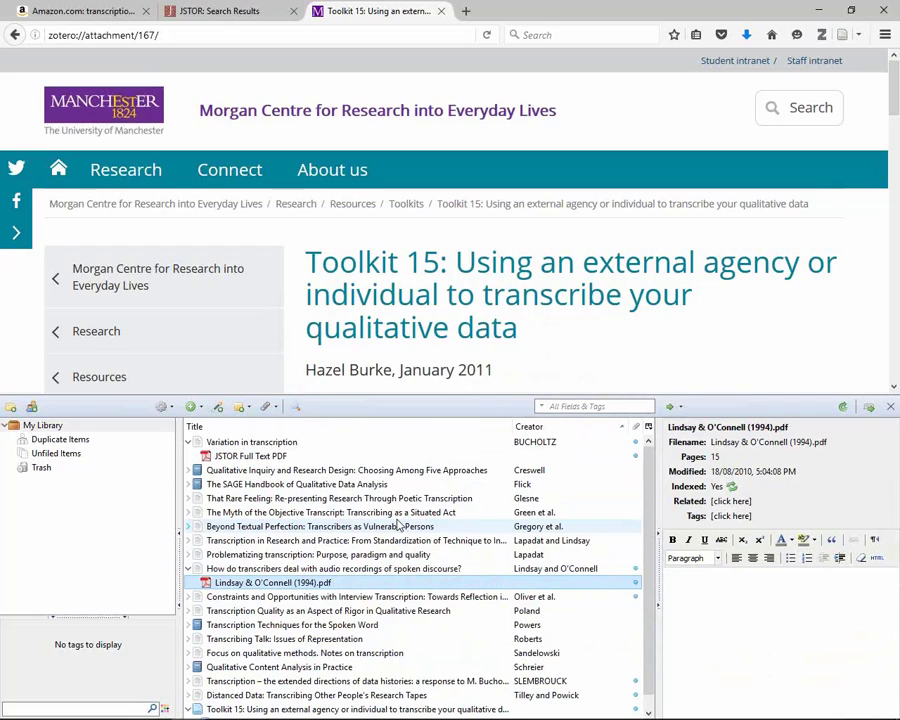
{"action": "left_click", "coordinate": [214, 407]}
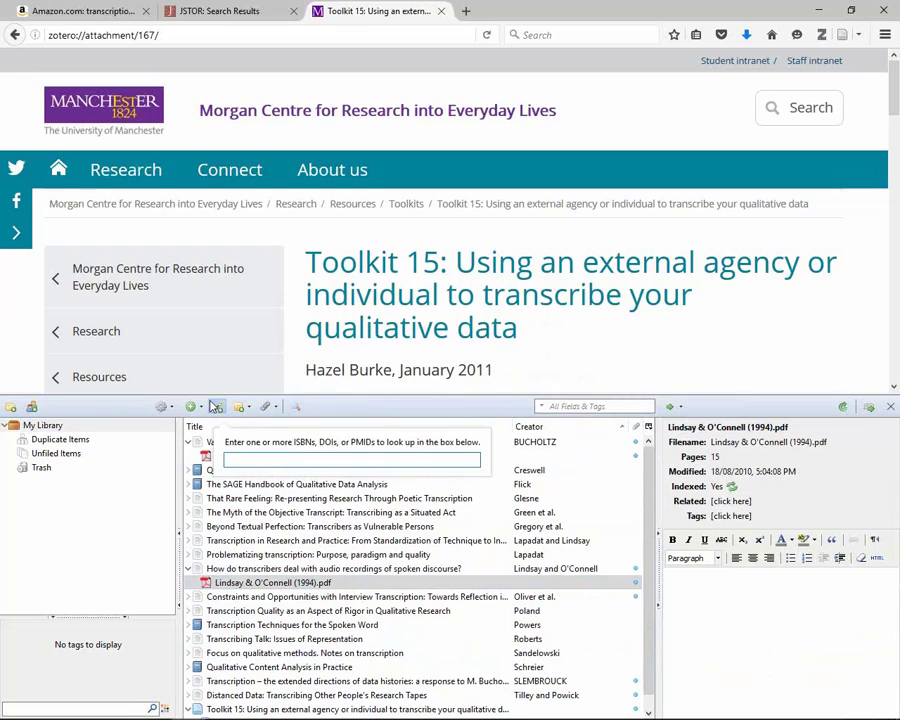
{"action": "type", "text": "1412"}
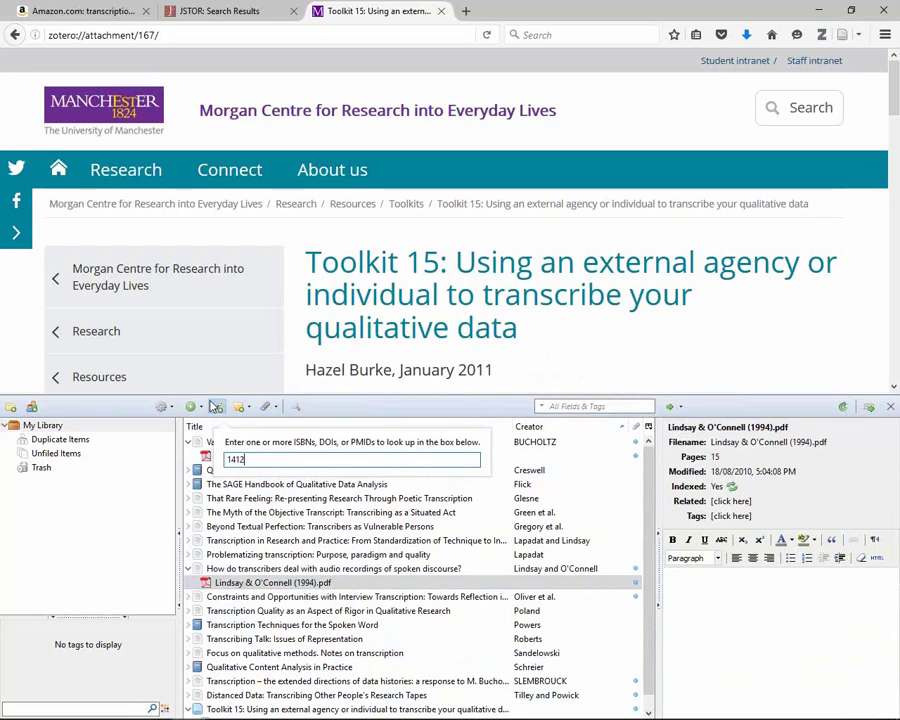
{"action": "type", "text": "927439"}
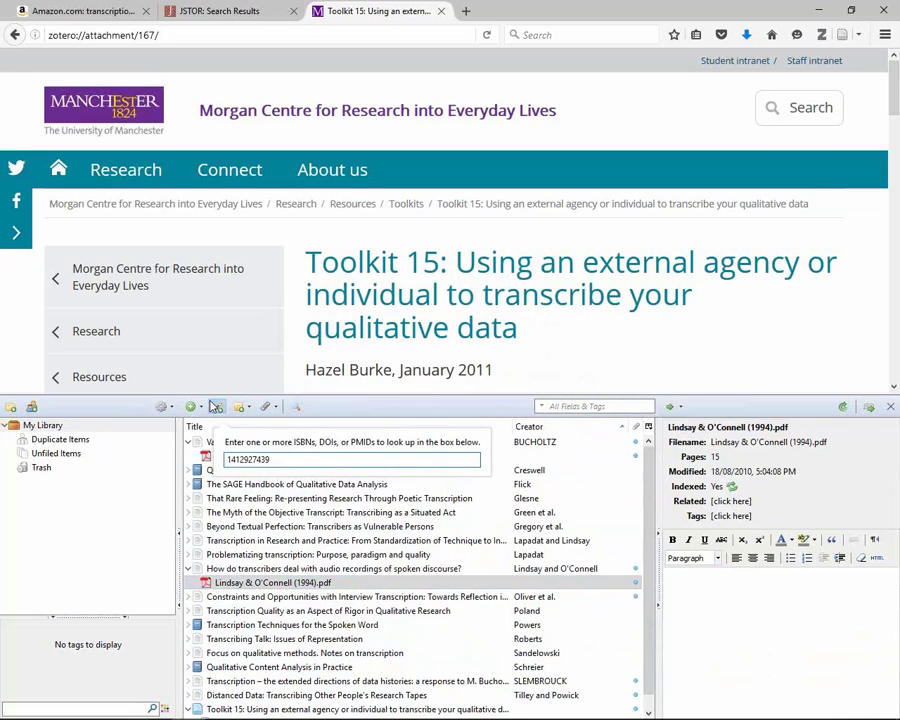
{"action": "key", "text": "Return"}
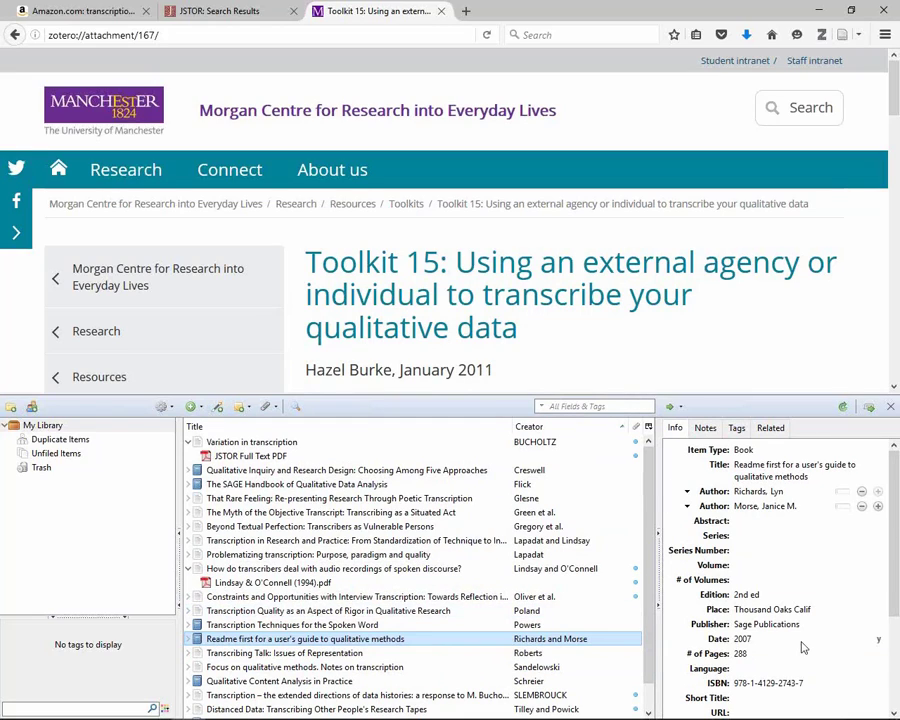
{"action": "left_click", "coordinate": [765, 506]}
{"action": "left_click", "coordinate": [742, 508]}
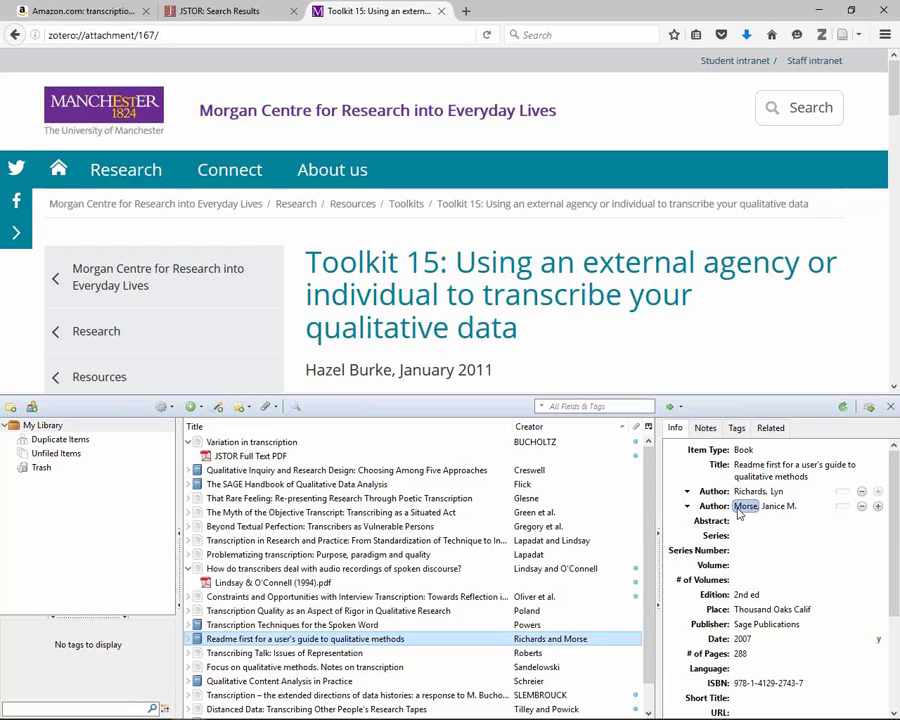
{"action": "left_click", "coordinate": [790, 470]}
{"action": "left_click", "coordinate": [754, 682]}
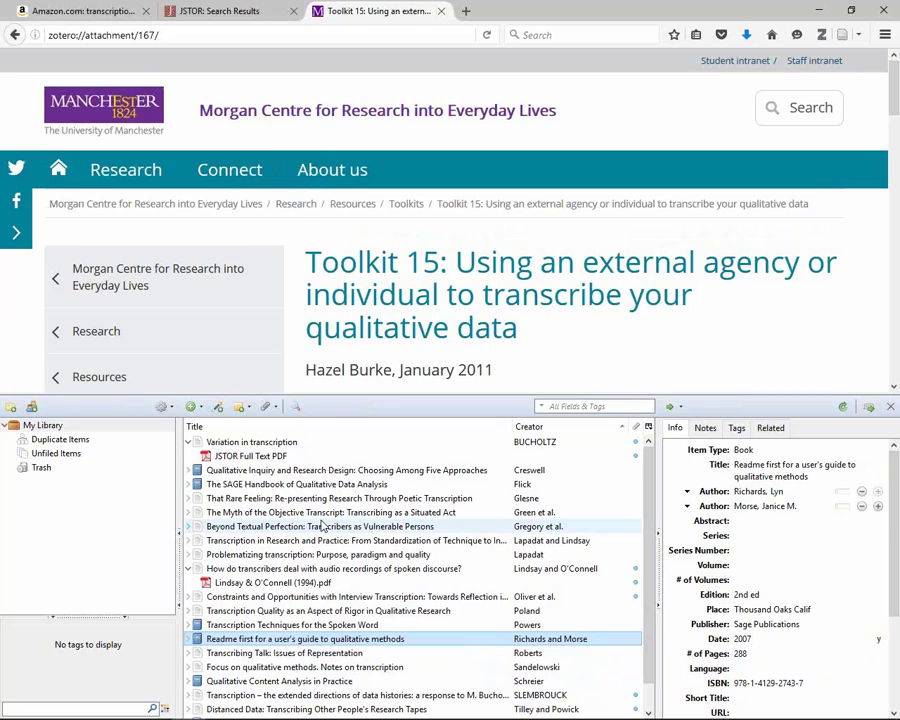
Create a new Book item manually with the title "Analyzing qualitative data".
{"action": "left_click", "coordinate": [201, 409]}
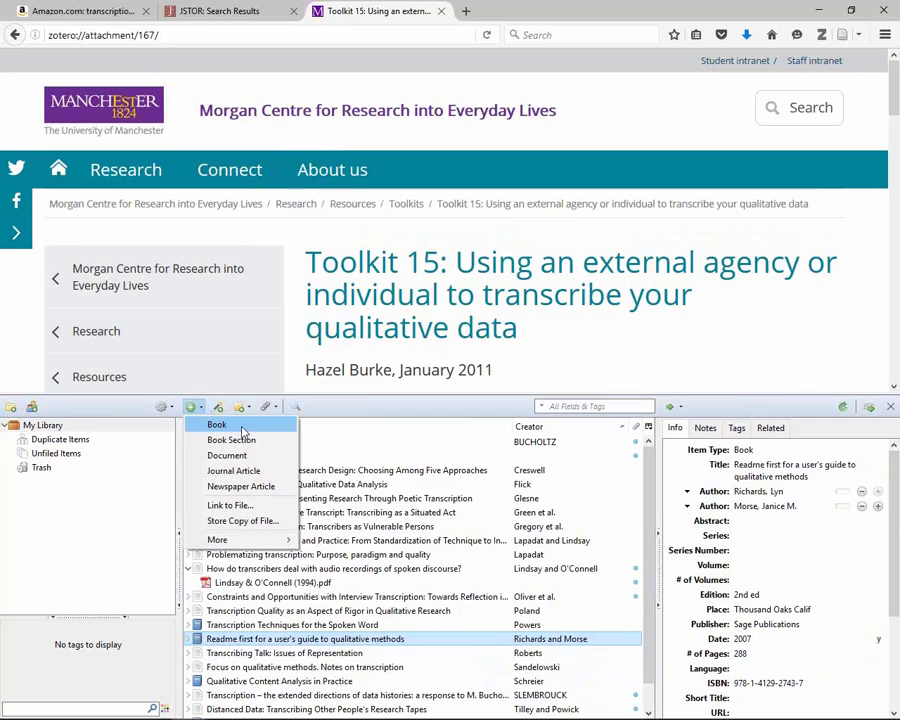
{"action": "mouse_move", "coordinate": [246, 541]}
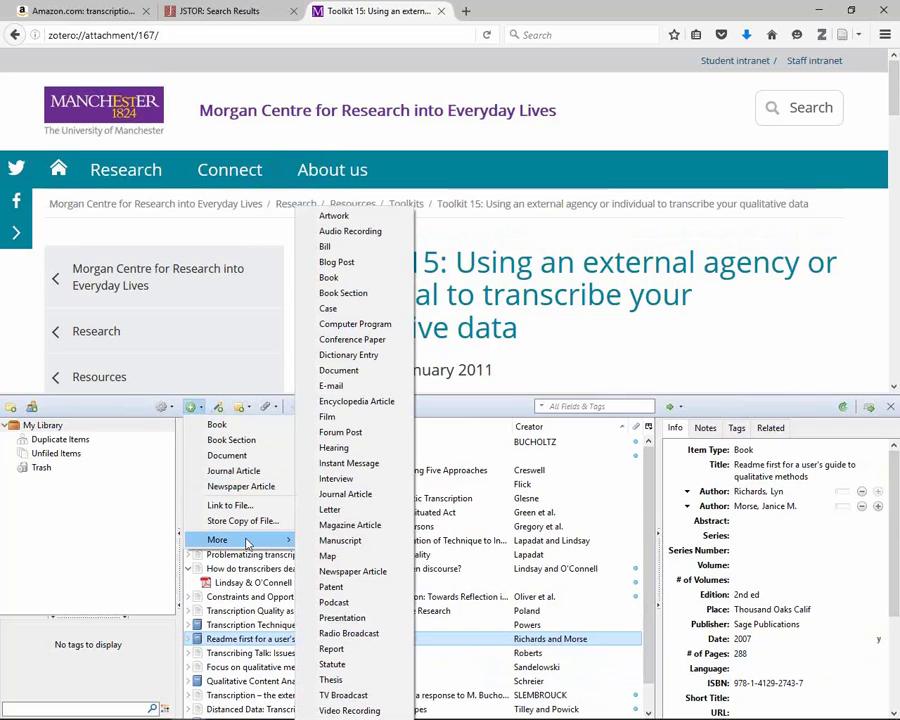
{"action": "left_click", "coordinate": [247, 426]}
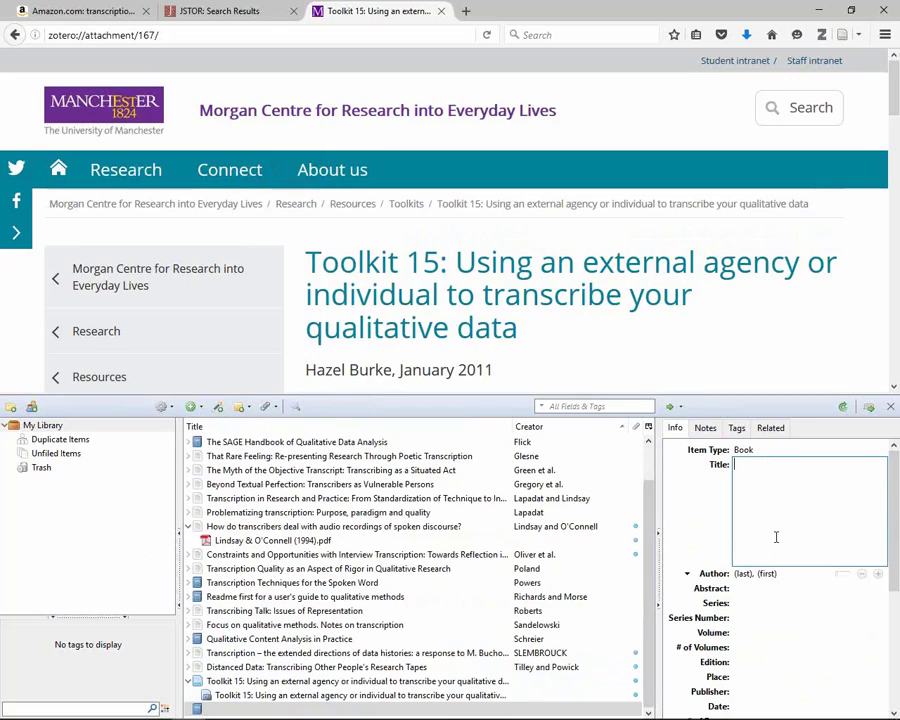
{"action": "type", "text": "Analyzing qualitytative data"}
{"action": "key", "text": "Tab"}
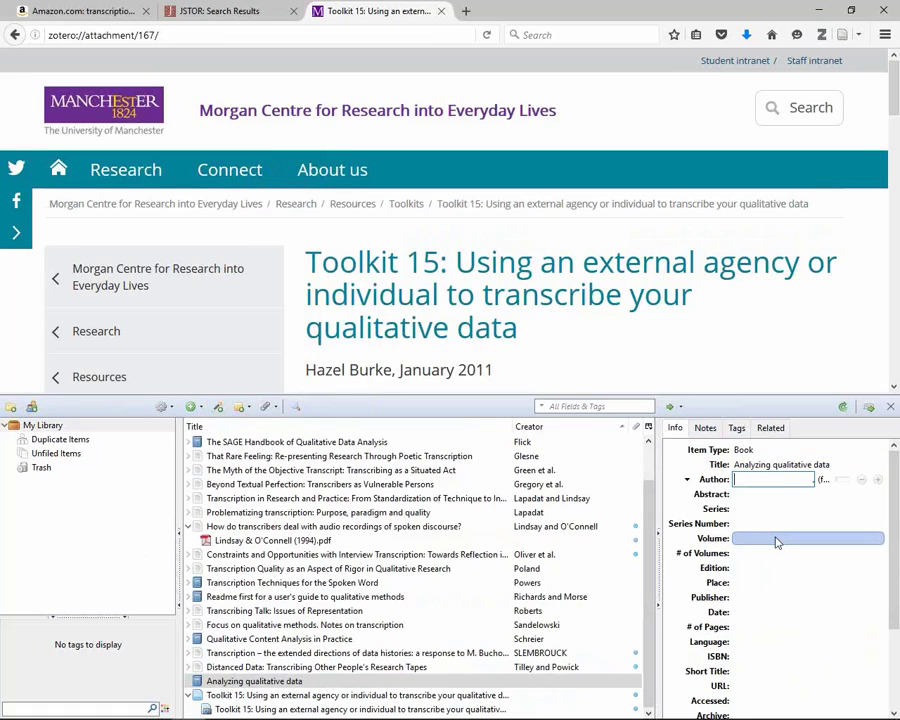
Enter the author's last name and first name for the book "Analyzing qualitative data".
{"action": "left_click", "coordinate": [760, 494]}
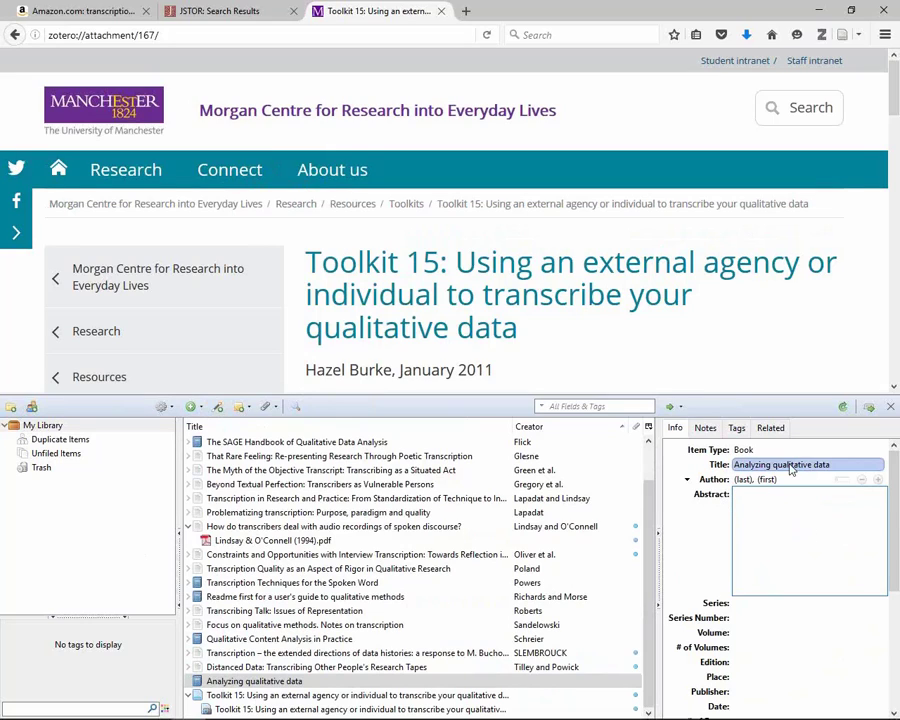
{"action": "left_click", "coordinate": [745, 481]}
{"action": "left_click", "coordinate": [766, 482]}
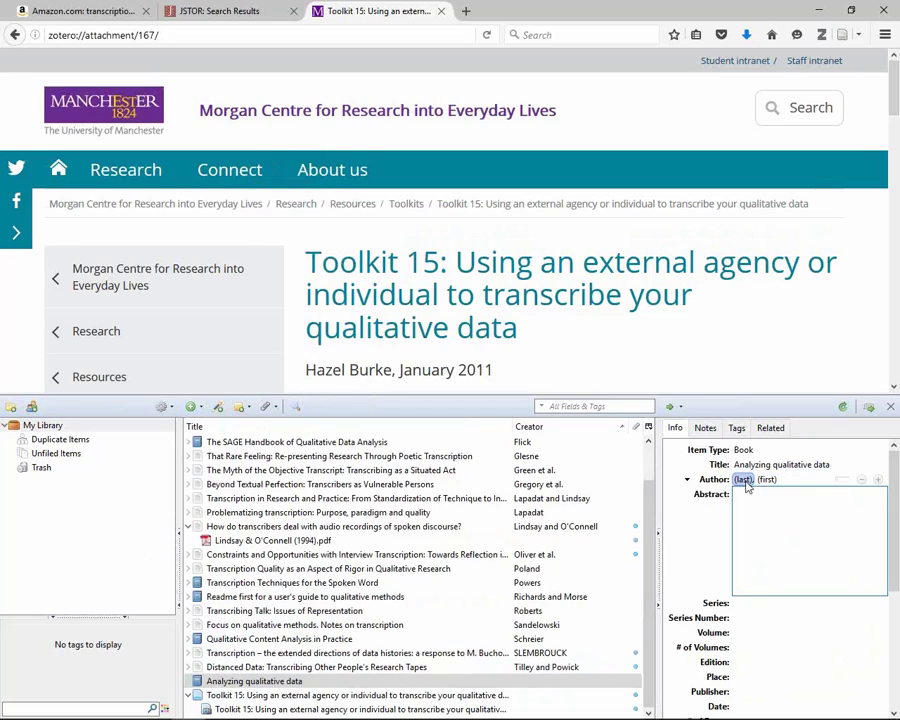
{"action": "left_click", "coordinate": [745, 481]}
{"action": "type", "text": "Gibbs"}
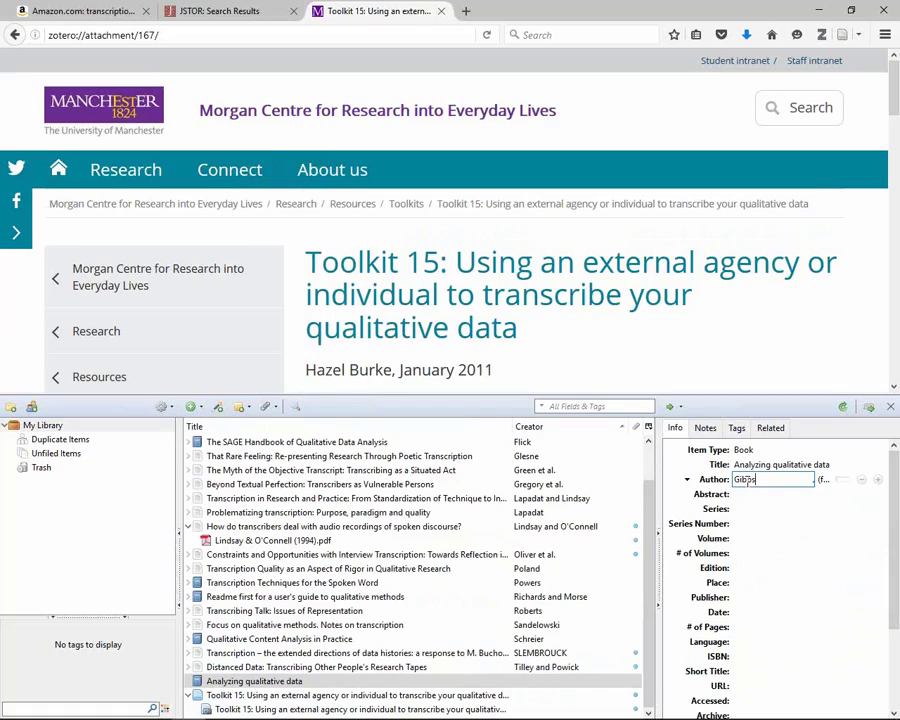
{"action": "key", "text": "Tab"}
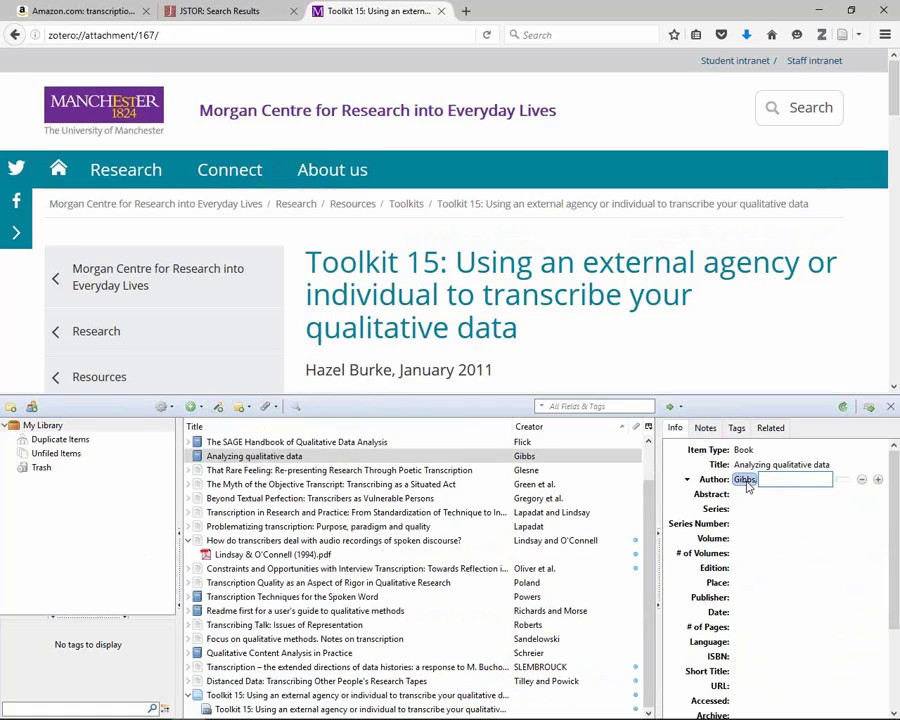
{"action": "type", "text": "Graham"}
{"action": "key", "text": "Tab"}
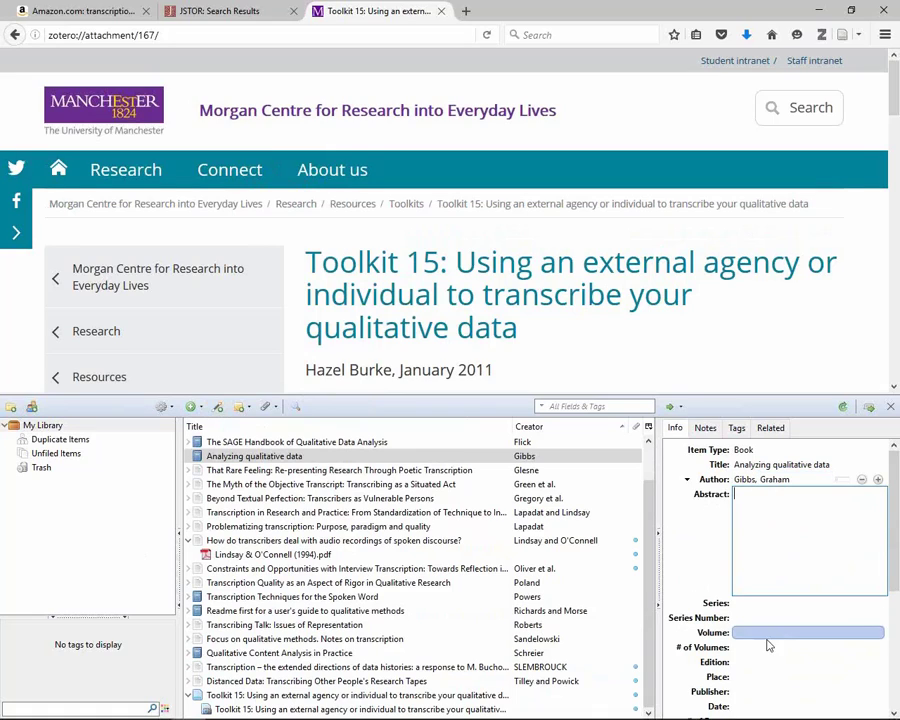
Set the new book's place to "London, UK" and choose the suggested publisher "Sage Publications".
{"action": "left_click", "coordinate": [748, 679]}
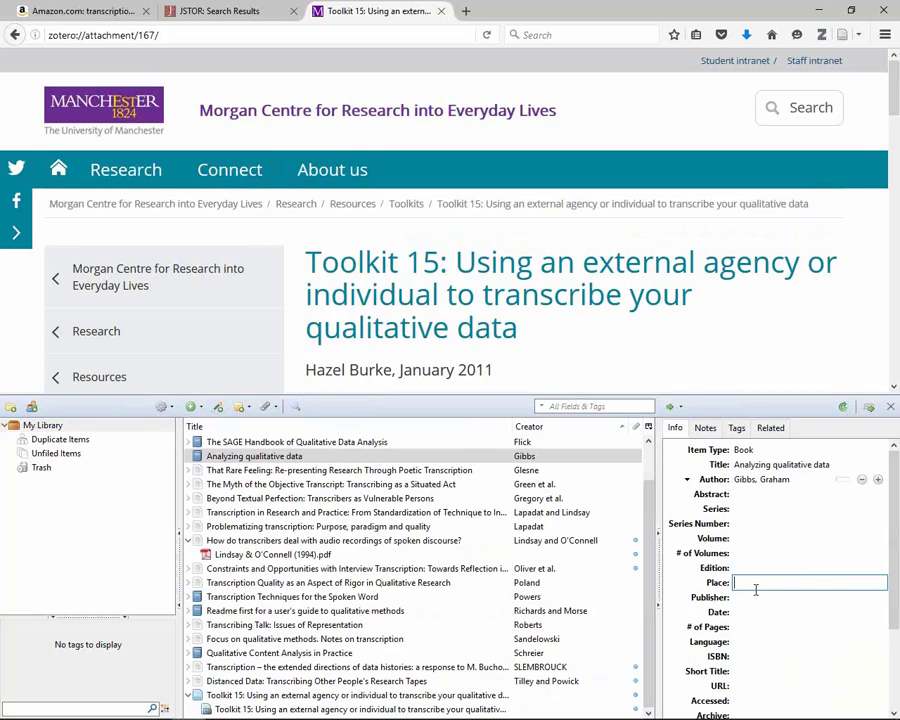
{"action": "type", "text": "London, UK"}
{"action": "left_click", "coordinate": [753, 600]}
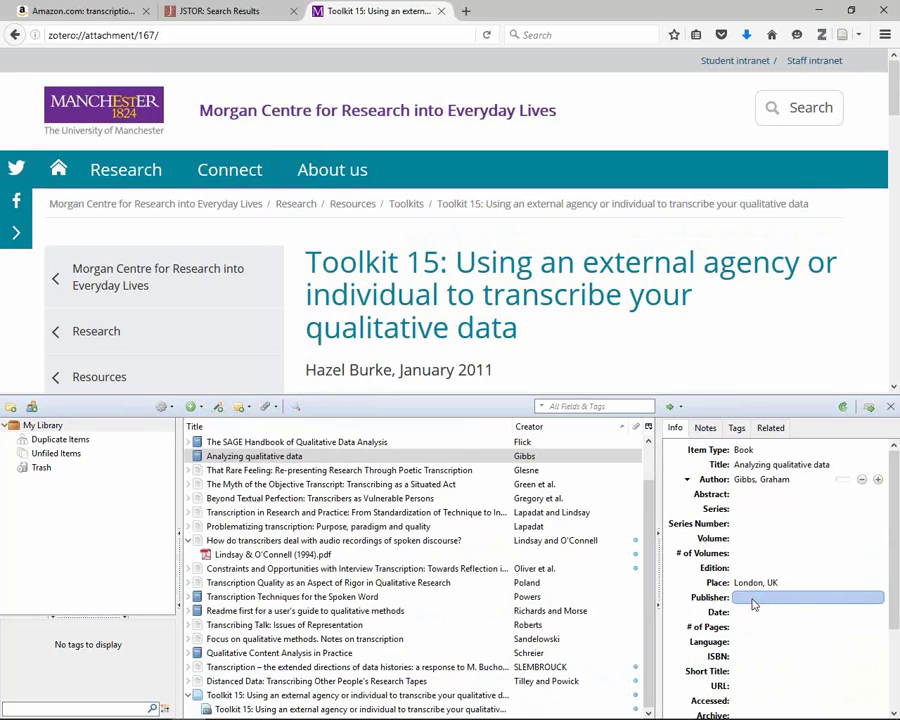
{"action": "left_click", "coordinate": [753, 600]}
{"action": "type", "text": "SAGE"}
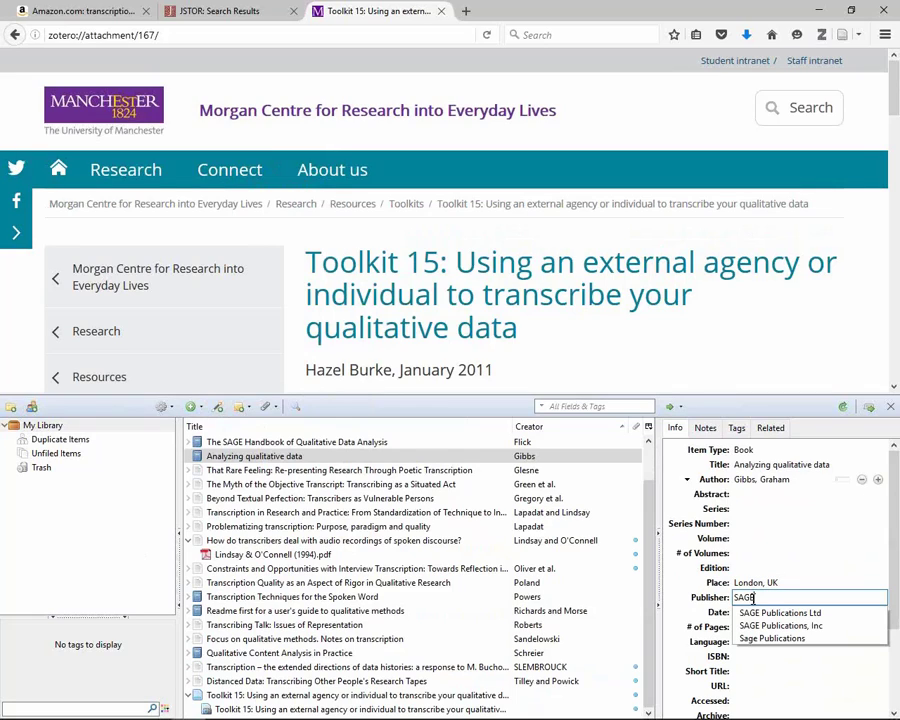
{"action": "key", "text": "Down"}
{"action": "key", "text": "Down"}
{"action": "key", "text": "Down"}
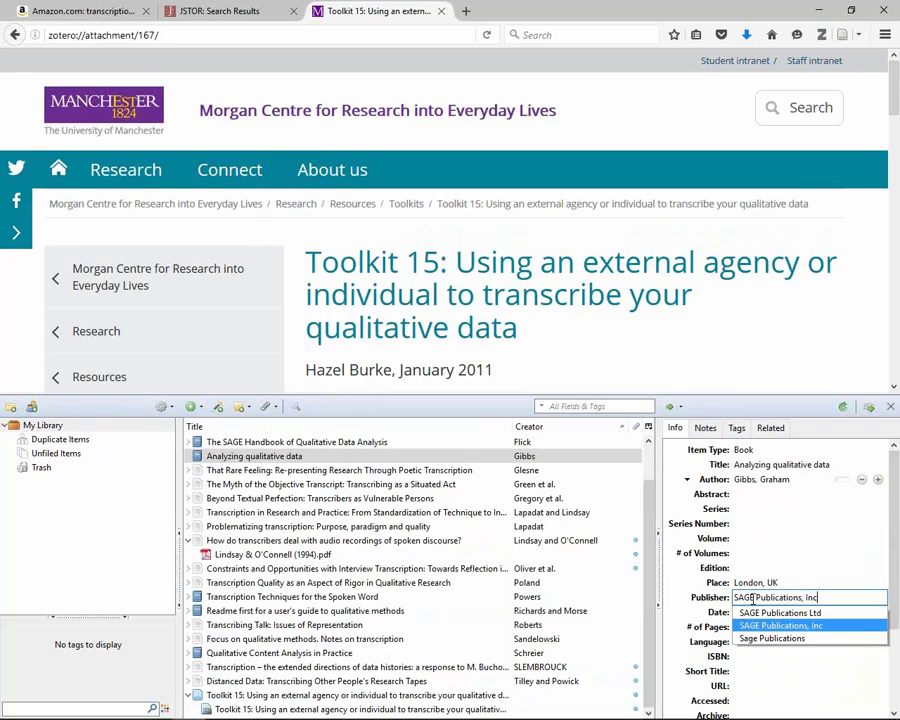
{"action": "key", "text": "Return"}
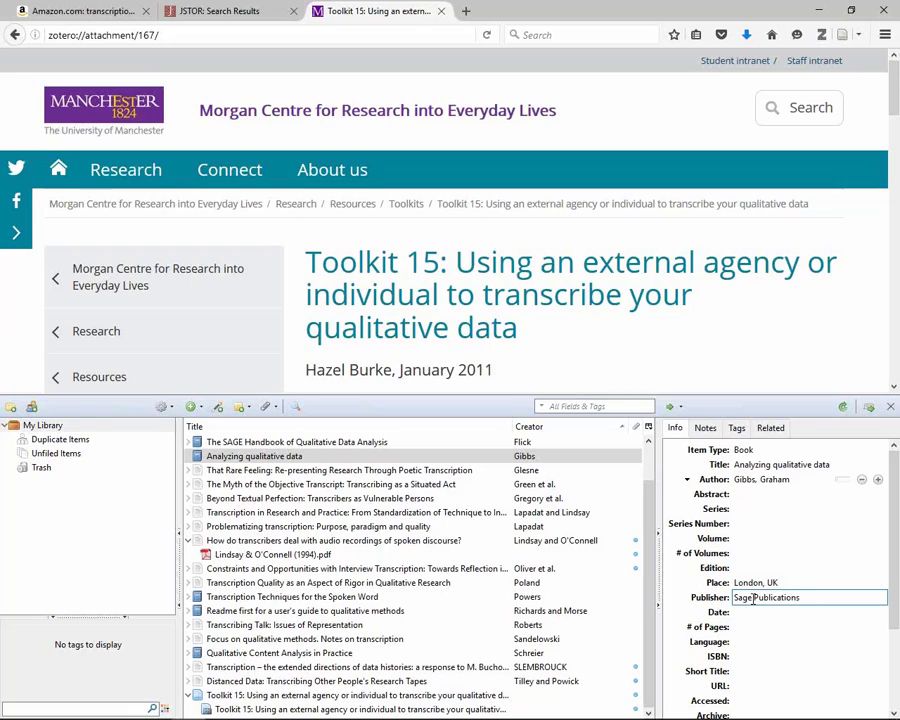
Set the publication date of "Analyzing qualitative data" to 2007.
{"action": "left_click", "coordinate": [755, 613]}
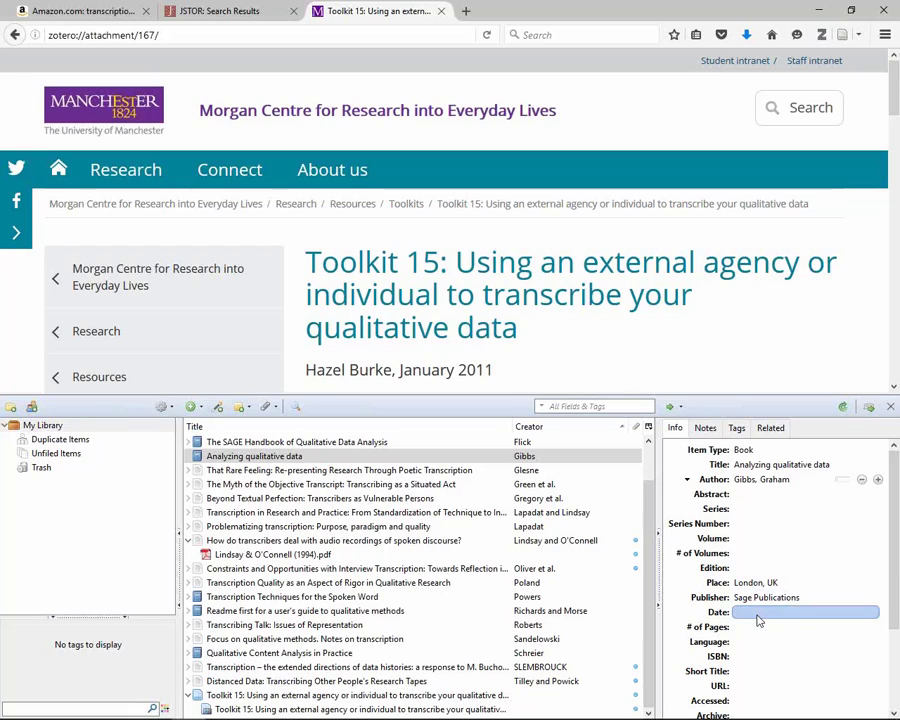
{"action": "type", "text": "2007"}
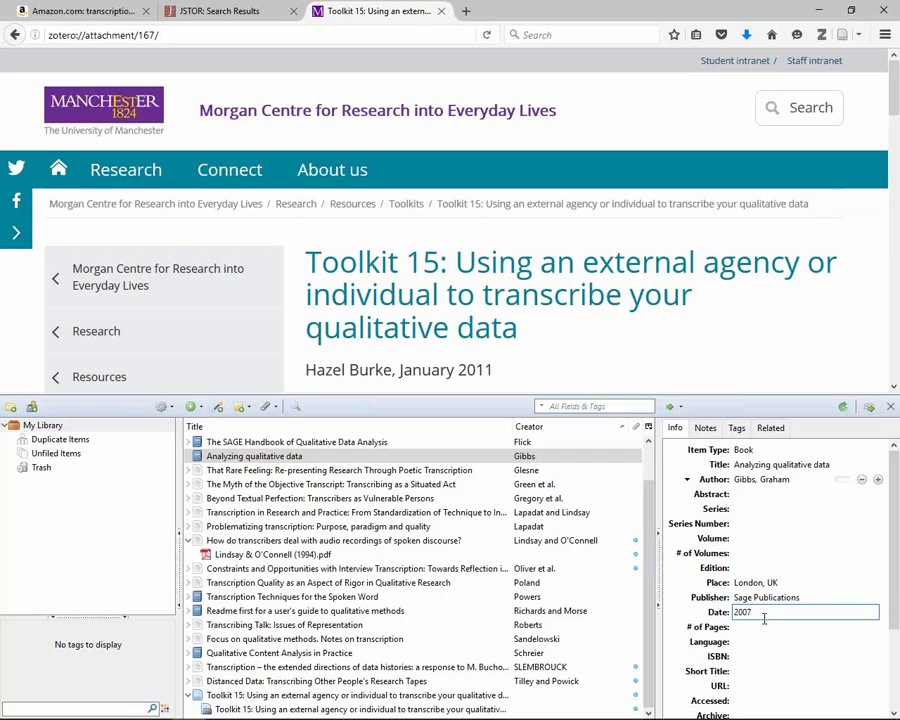
{"action": "left_click", "coordinate": [772, 626]}
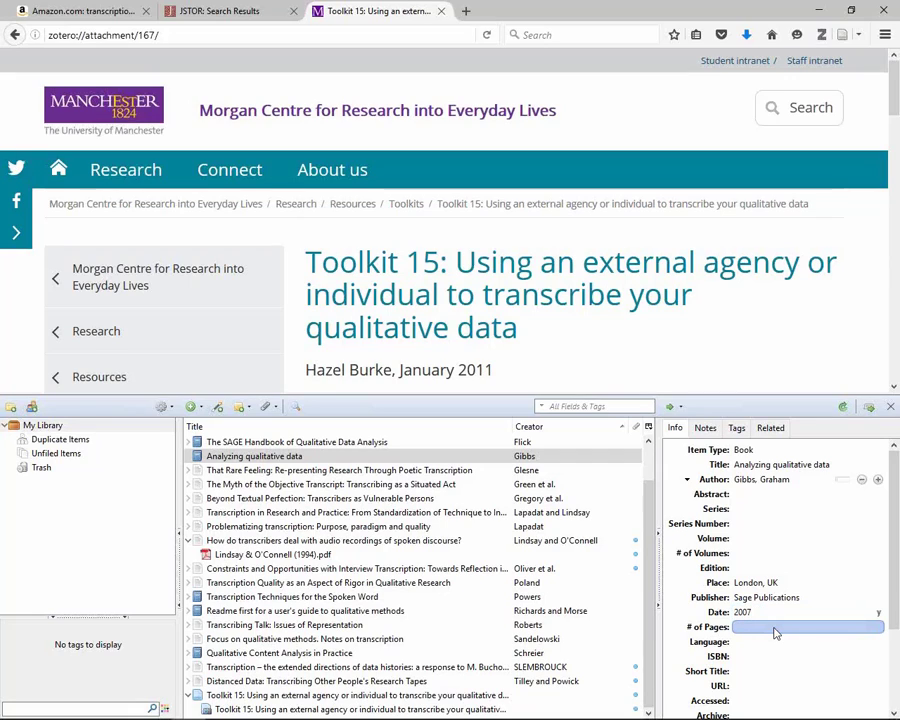